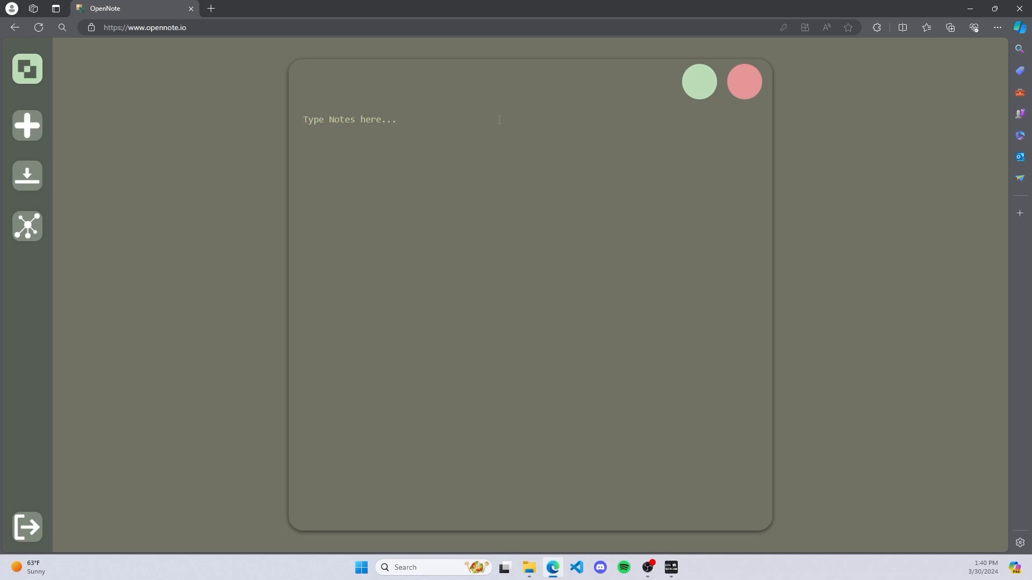
Step: Write the note's opening line "Open note is an ai enhanced note taking web application"
type("Open note is an ai enhanced note tak")
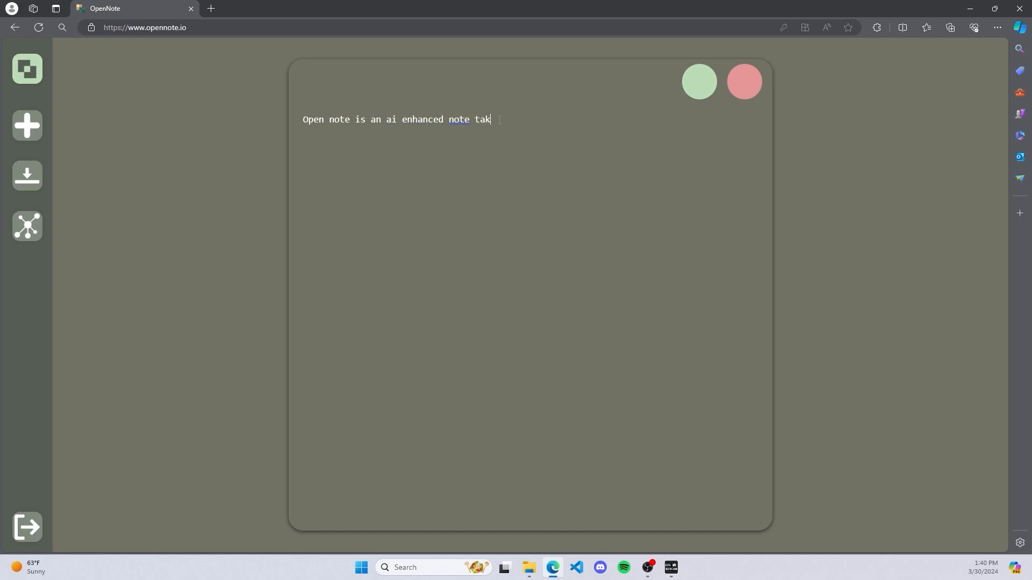
type("ing web appl")
type("icaiton")
key("BackSpace")
key("BackSpace")
key("BackSpace")
key("BackSpace")
type("tion")
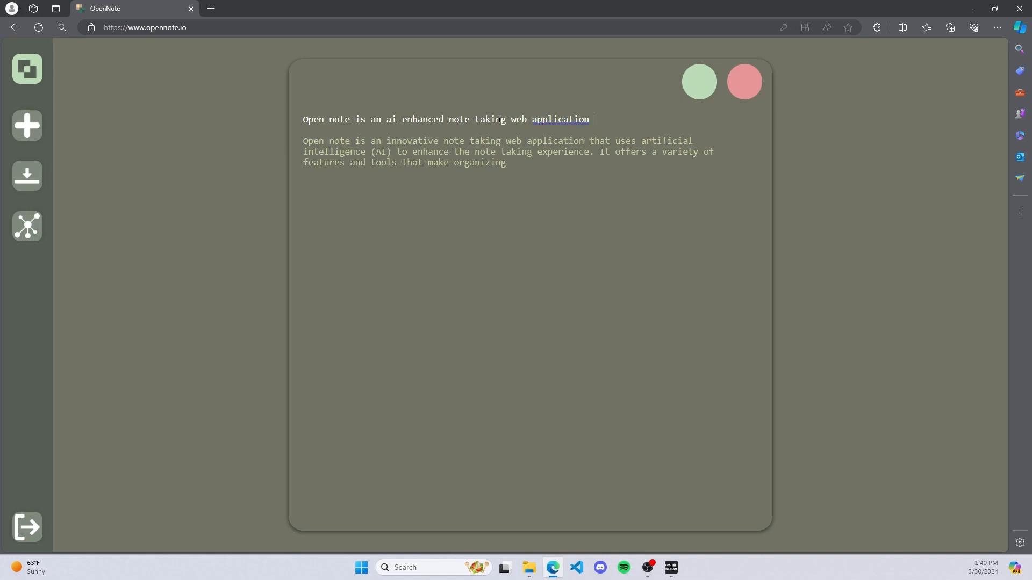
Step: Accept the AI suggestions to complete the introductory paragraph, ending with "managing notes easier and more efficient."
key("Tab")
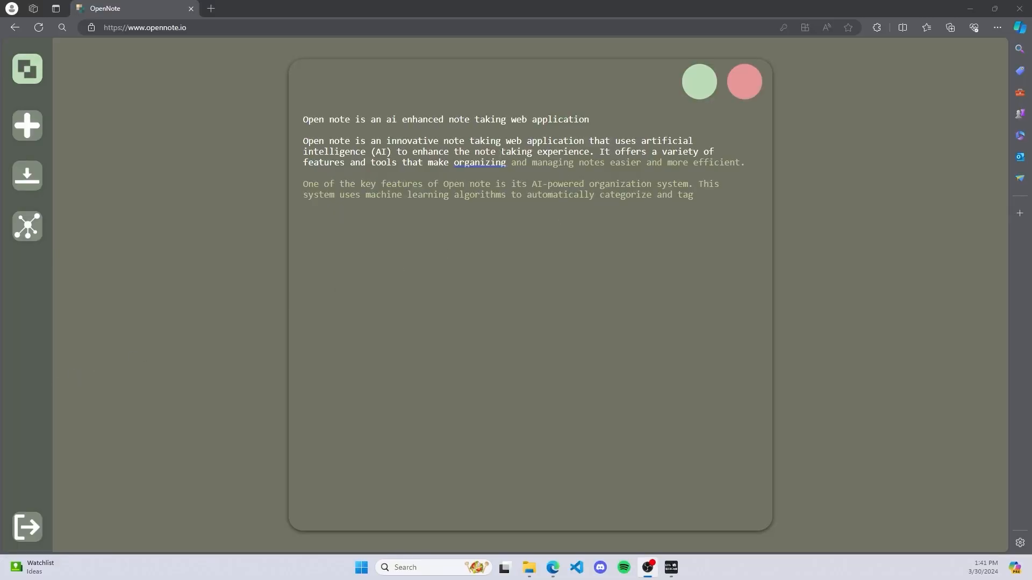
left_click(510, 166)
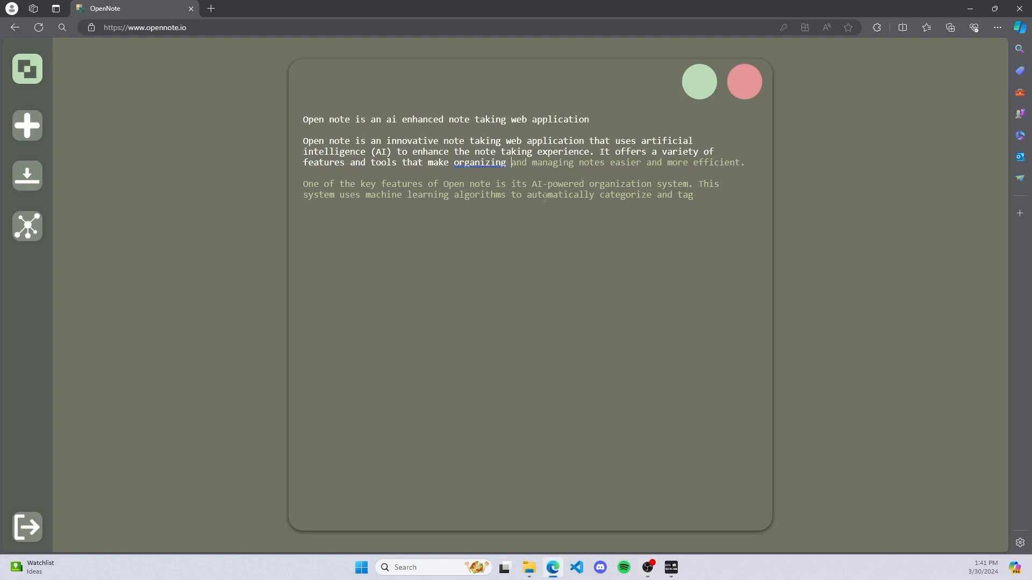
key("Tab")
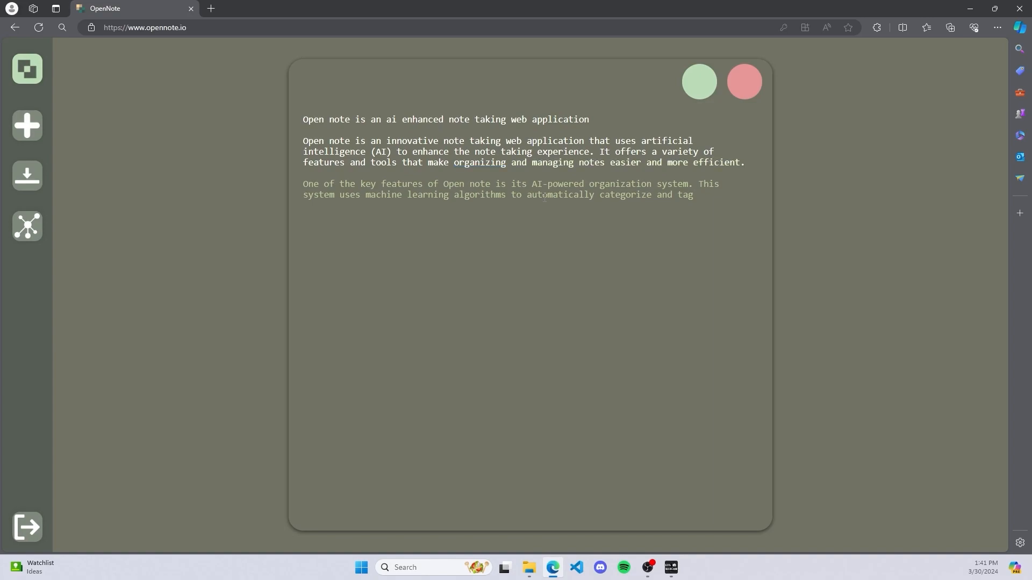
Step: Start a new paragraph with "Some" and accept the AI completion "of the key features of Open note include:"
key("Return")
key("Return")
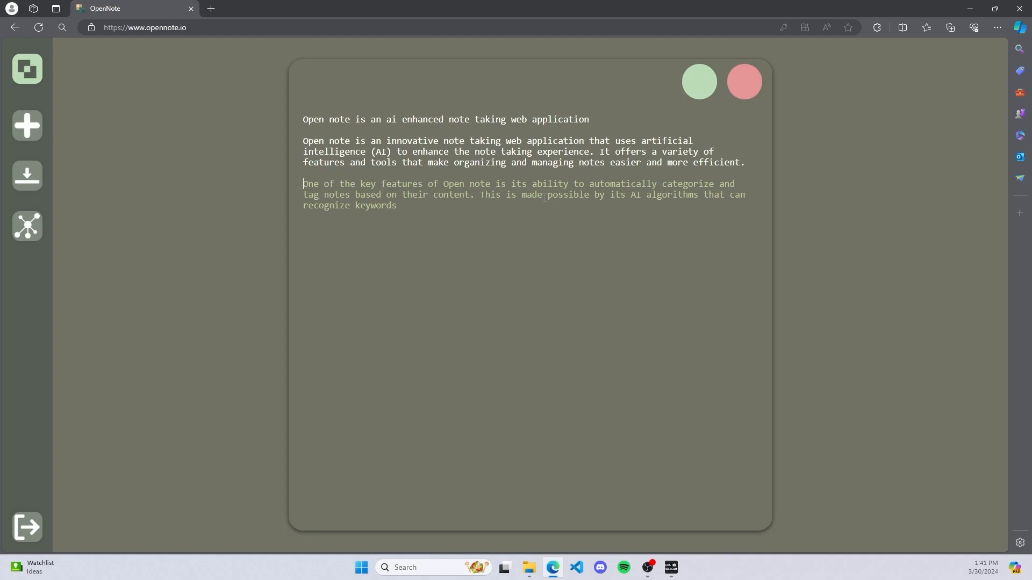
type("Some")
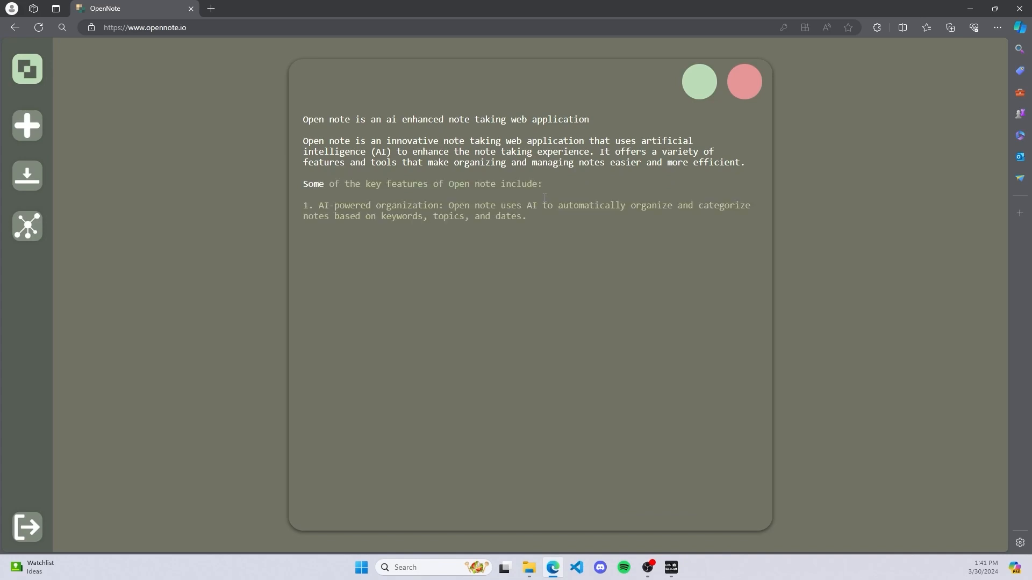
key("Tab")
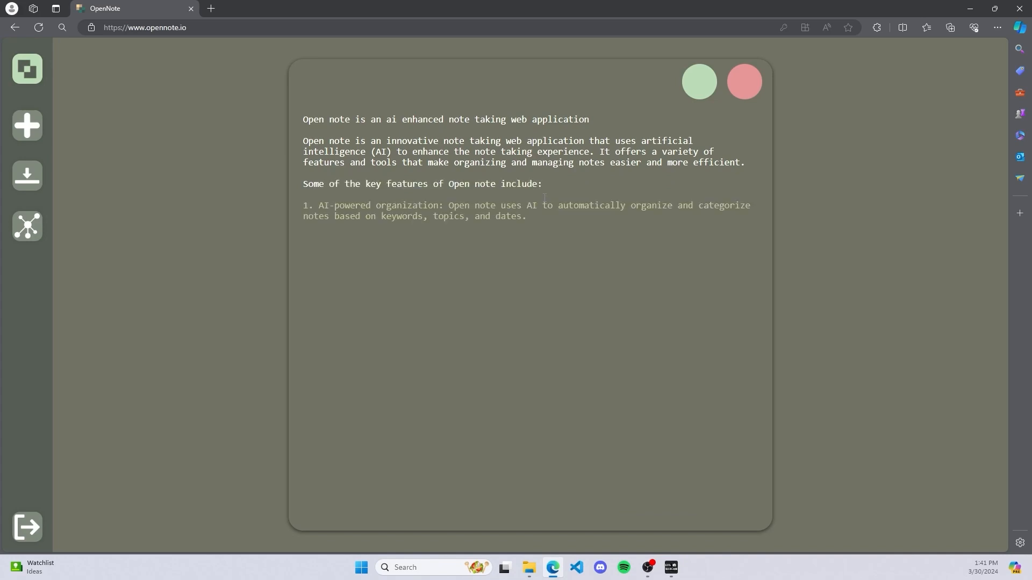
Step: Add item "1. Ai note completions like github copilot:" and accept the AI-suggested description through "technical topics."
key("Return")
key("Return")
type("1. Ai note")
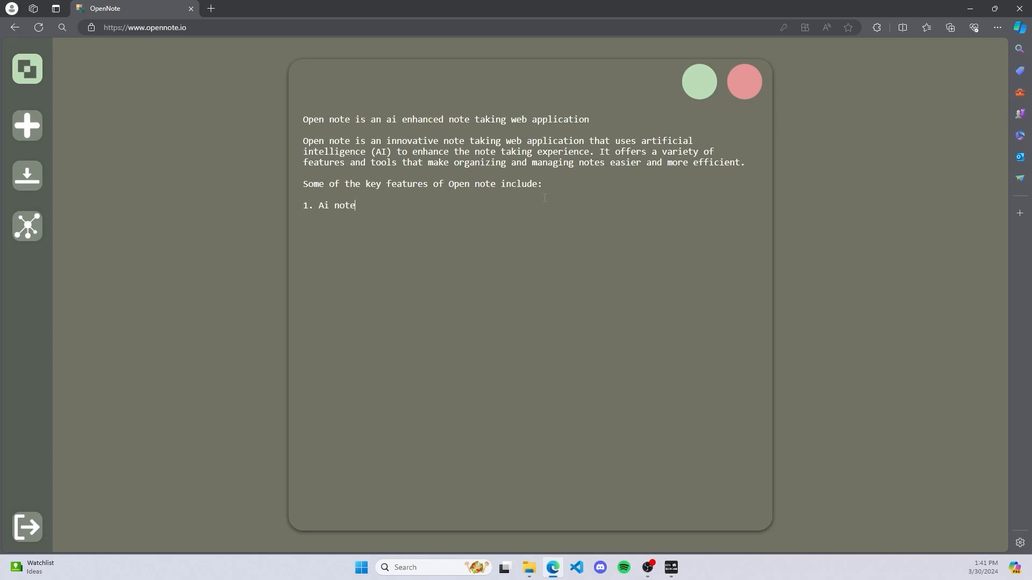
type(" completions like githu")
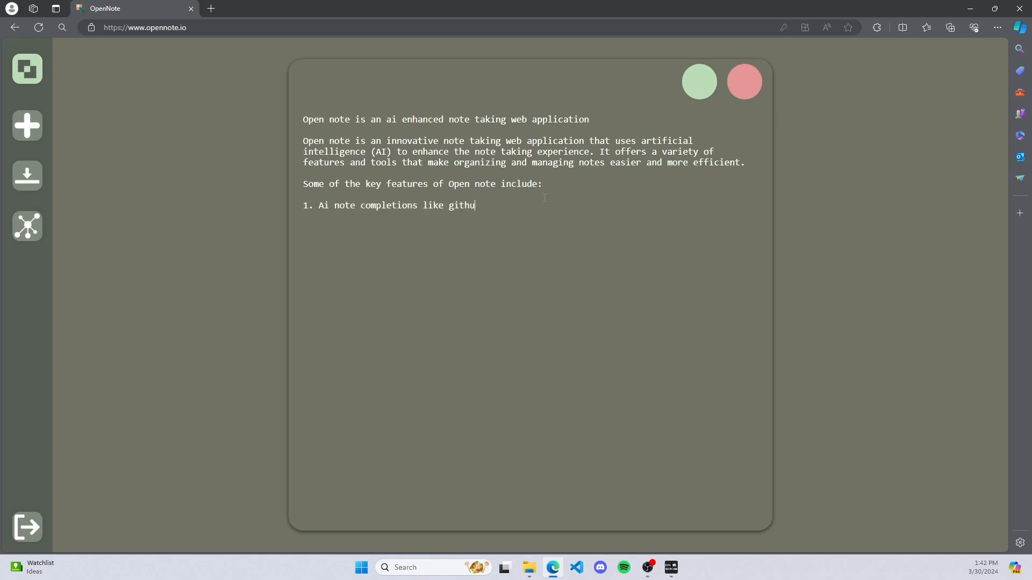
type("b copilot:")
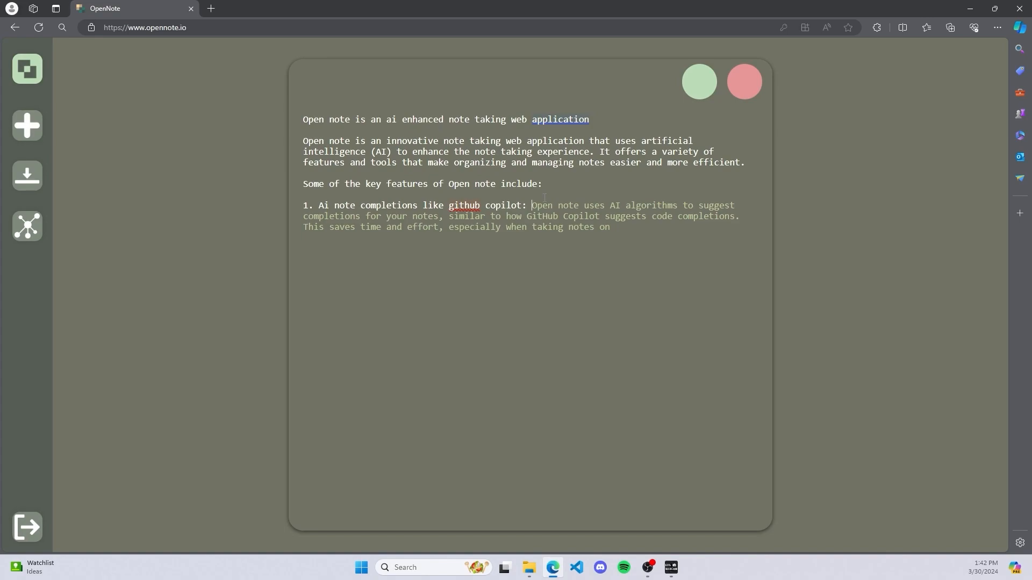
key("Tab")
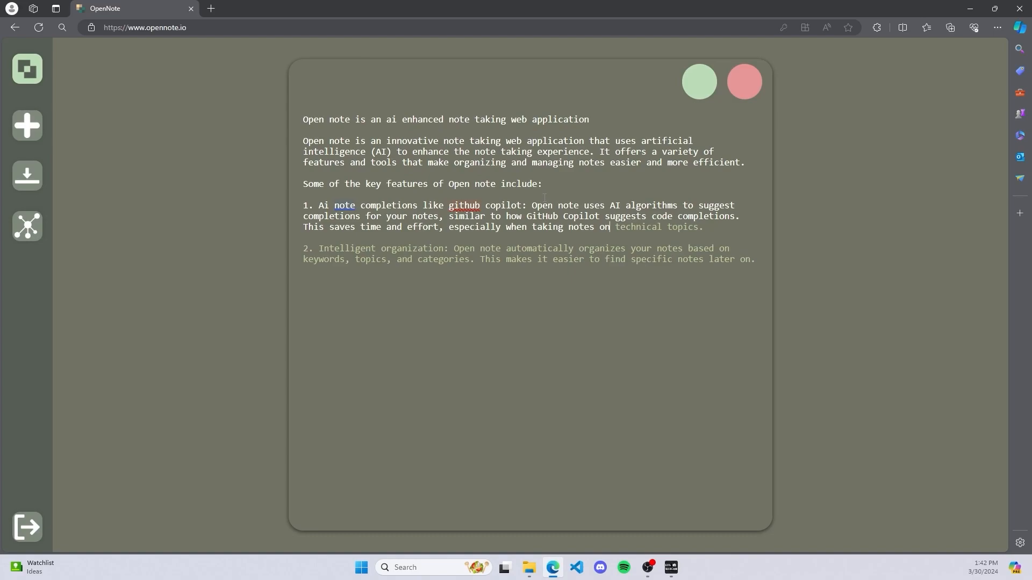
key("Tab")
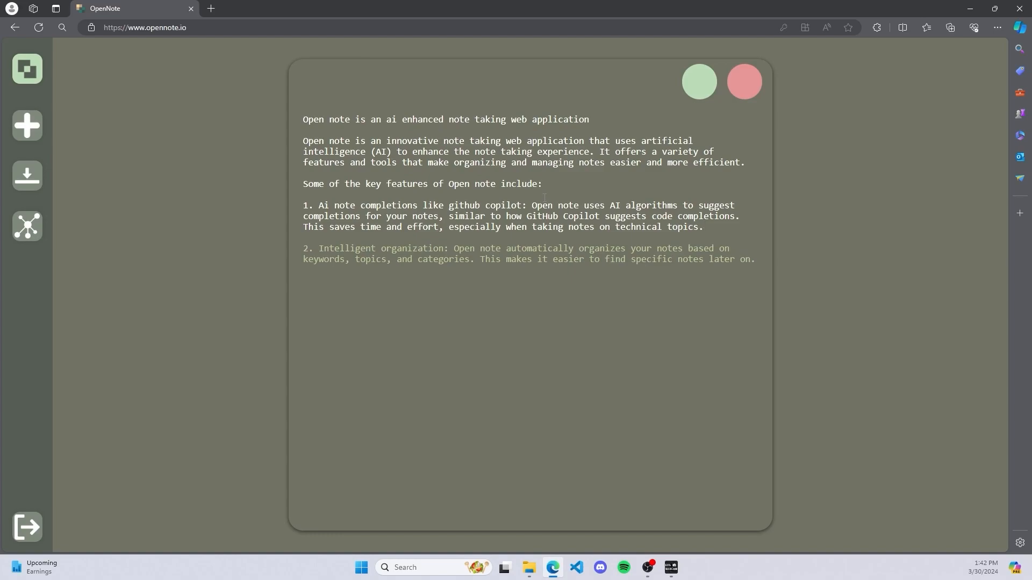
Step: Start list item "2." in a new paragraph below the first feature
key("Return")
key("Return")
type("2.")
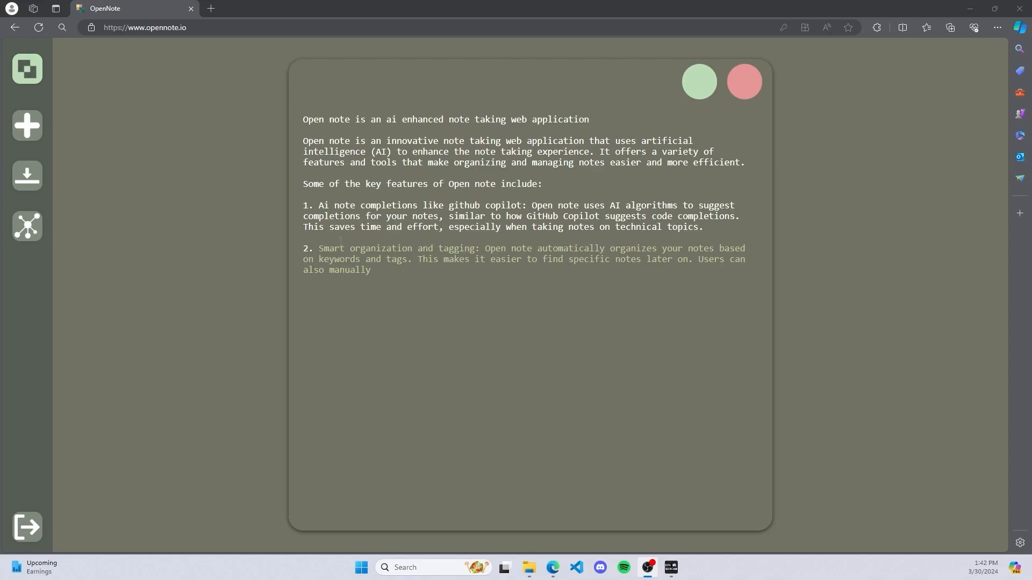
Step: Insert blank lines below the introductory paragraph to get another AI suggestion, and put the cursor back after "2." without accepting it
left_click(754, 162)
key("Return")
key("Return")
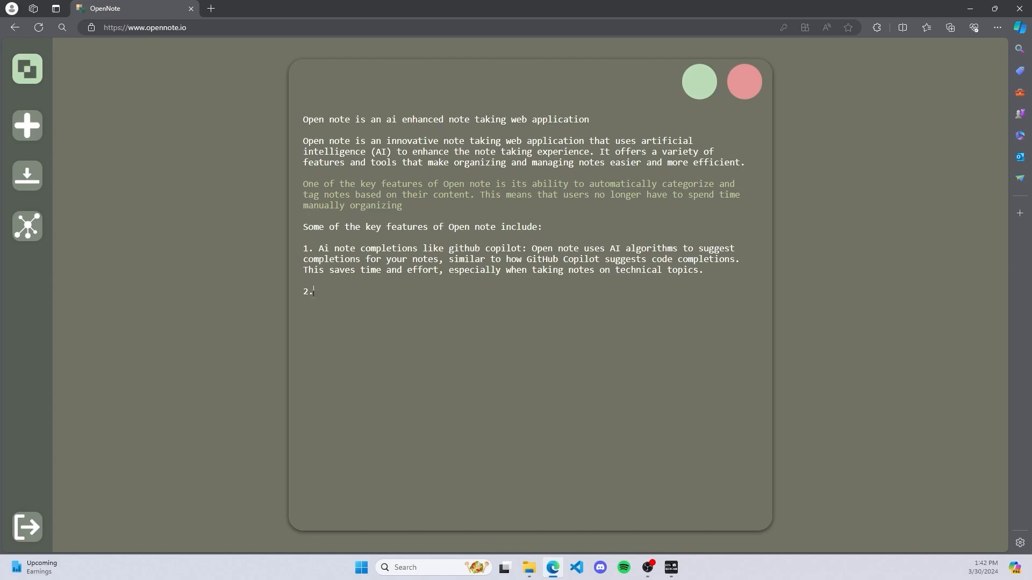
left_click(314, 291)
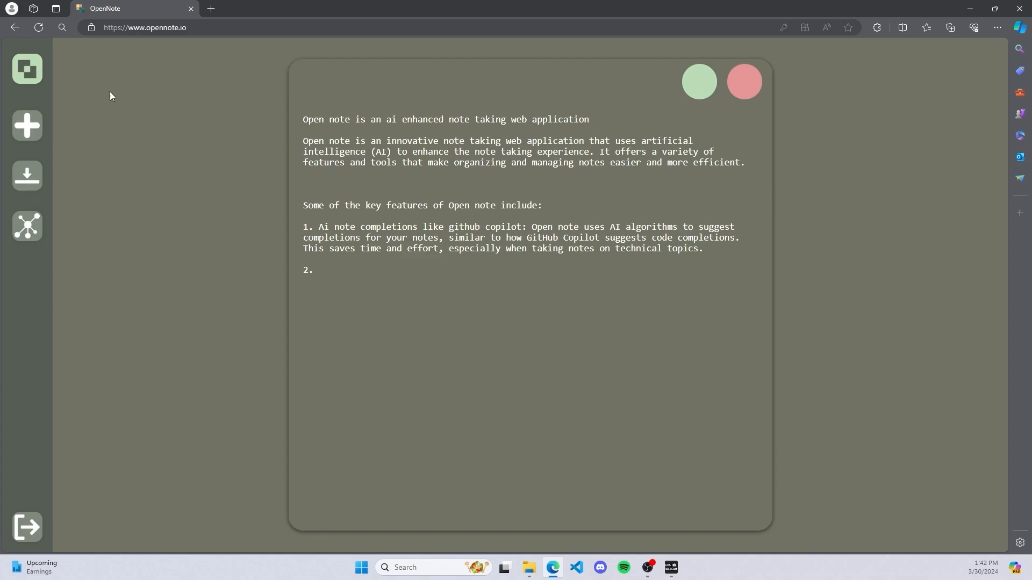
Step: Show the list of saved notes, look through it, and open the Plants note
left_click(28, 70)
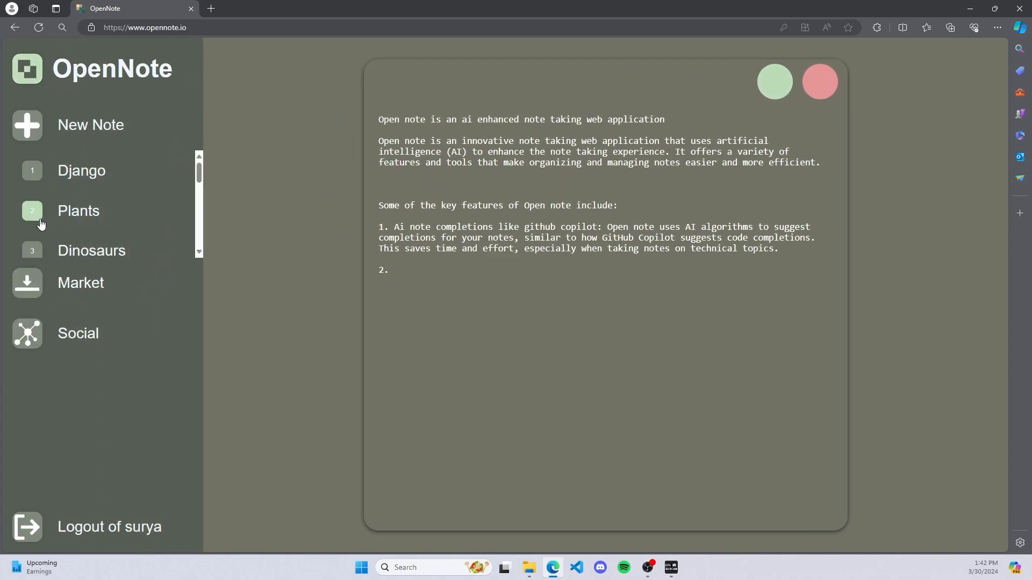
scroll(41, 221, "down", 1)
scroll(40, 228, "down", 3)
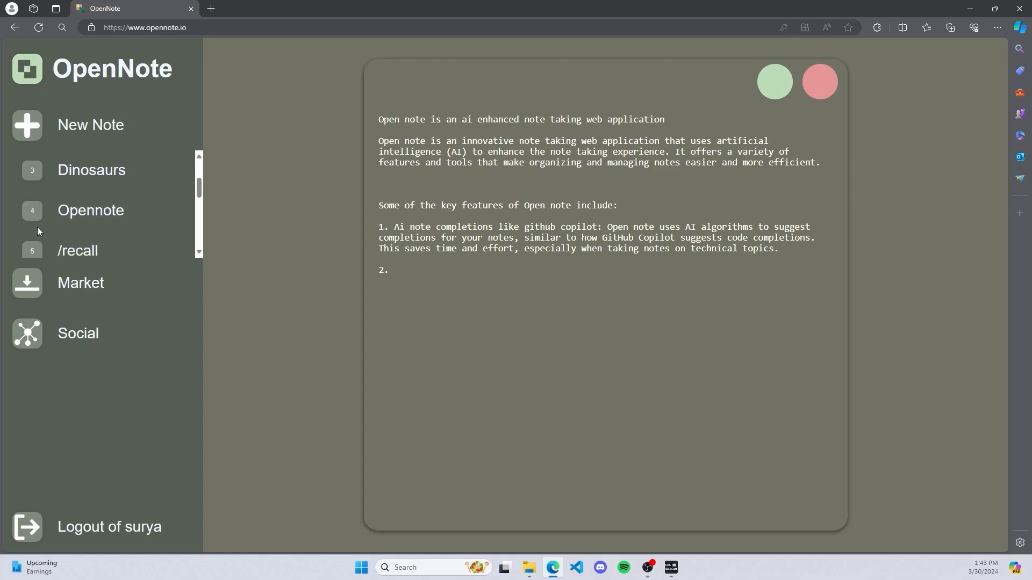
scroll(37, 229, "down", 4)
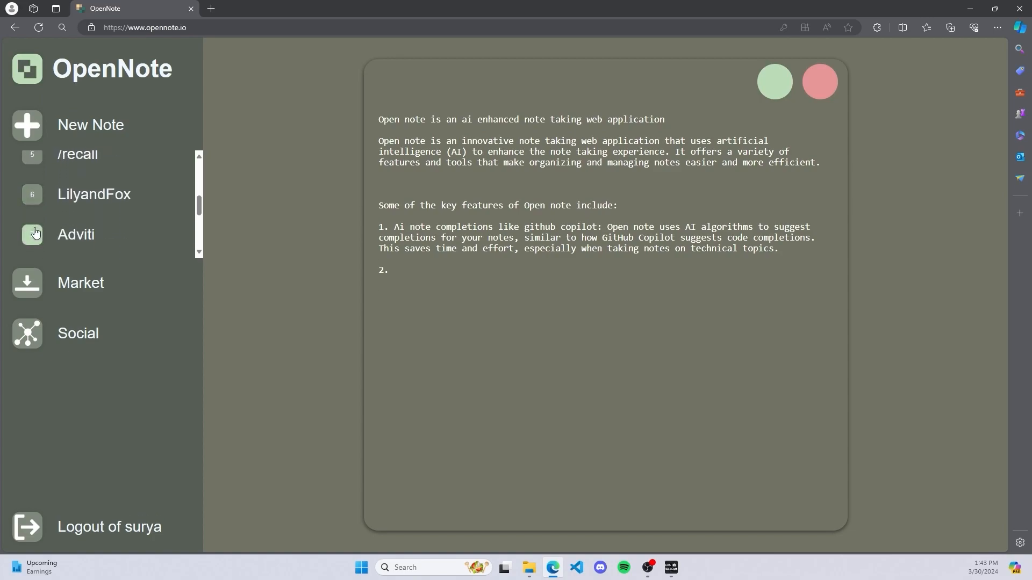
scroll(38, 239, "down", 1)
scroll(46, 240, "up", 7)
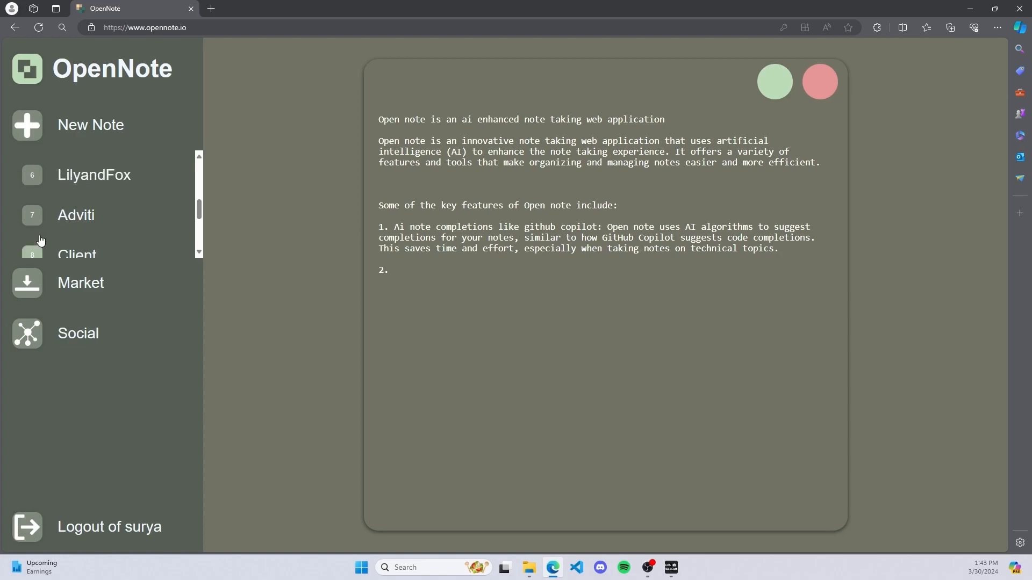
scroll(51, 246, "up", 2)
left_click(29, 216)
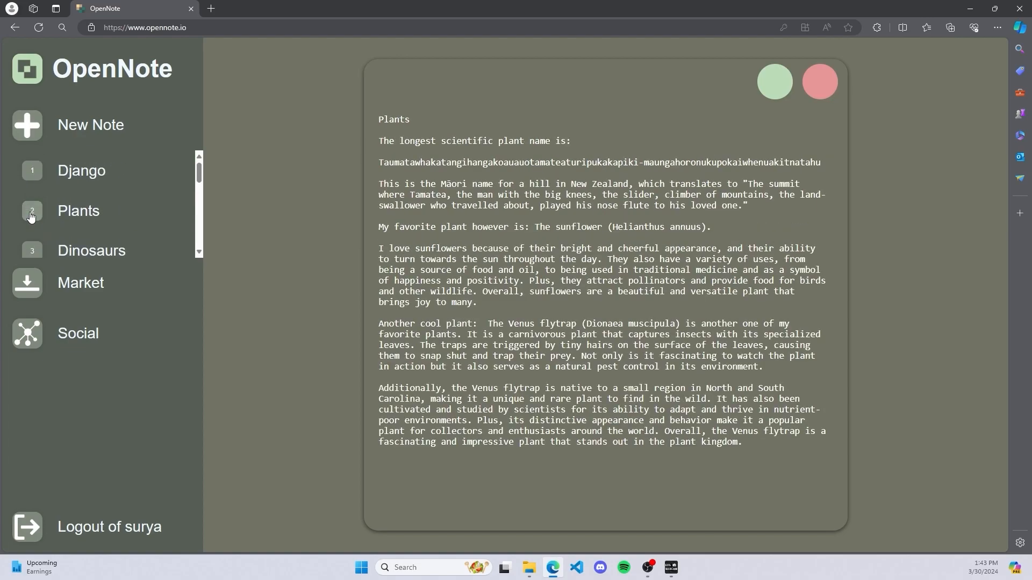
Step: View the Dinosaurs note and return to the note named Open
left_click(32, 250)
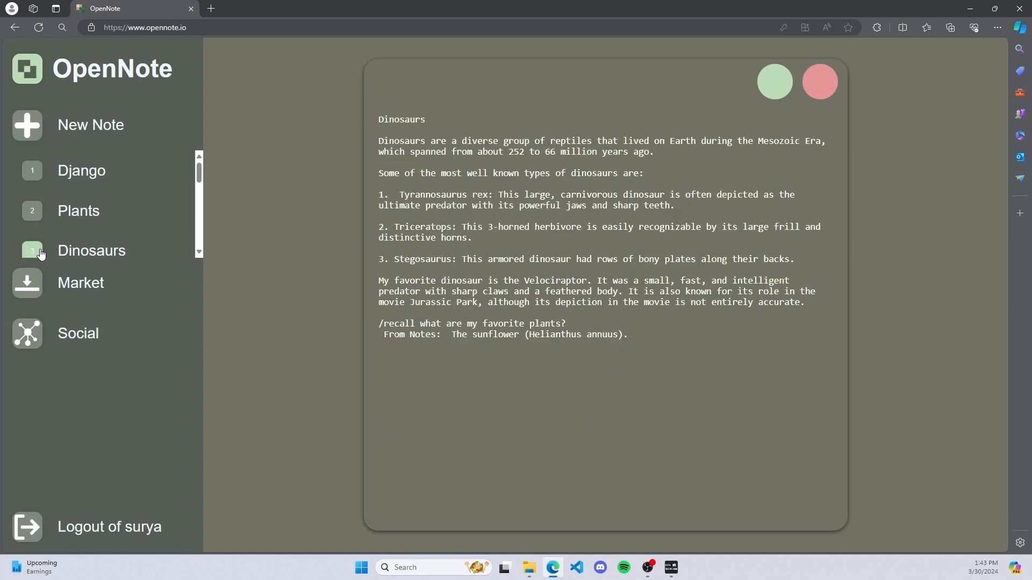
scroll(40, 218, "down", 5)
scroll(53, 228, "down", 3)
left_click(32, 202)
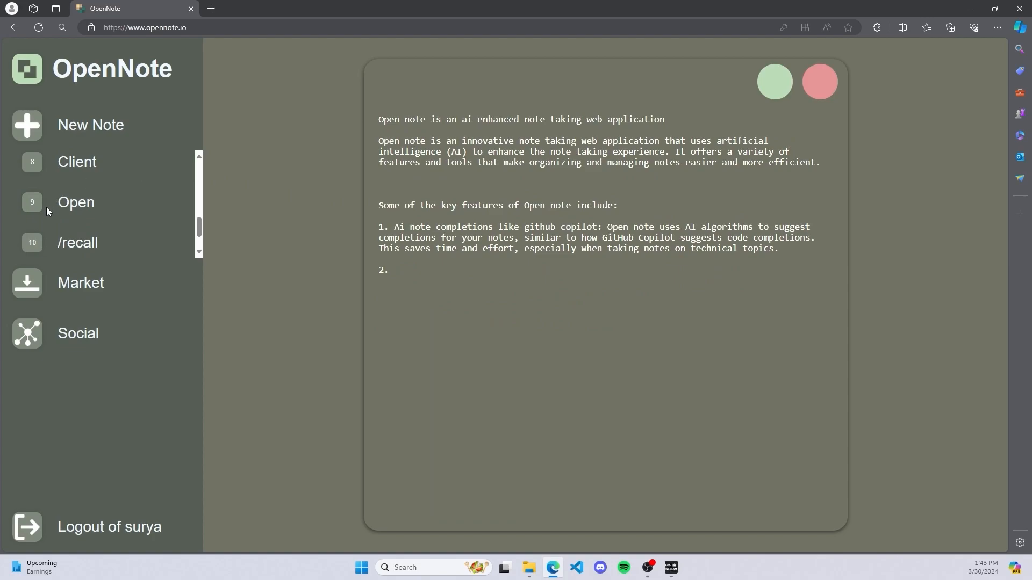
Step: Open another saved note from near the start of the notes list
scroll(51, 225, "up", 8)
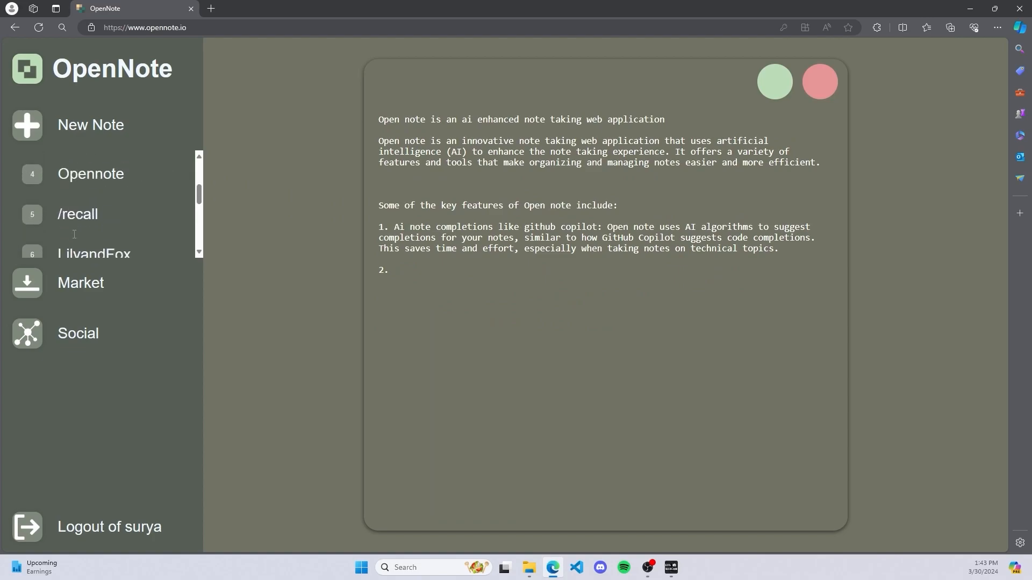
scroll(86, 244, "up", 1)
left_click(33, 217)
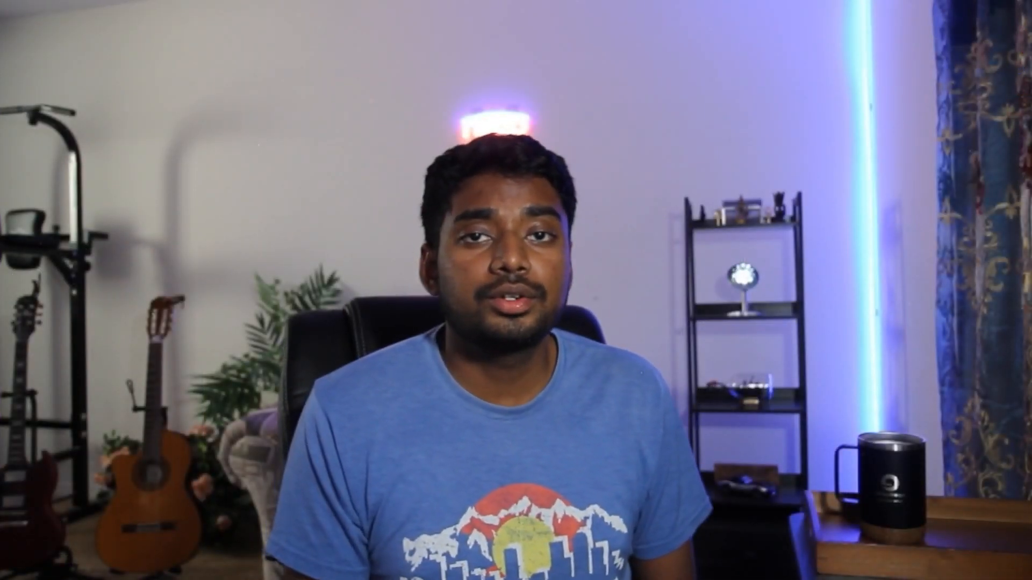